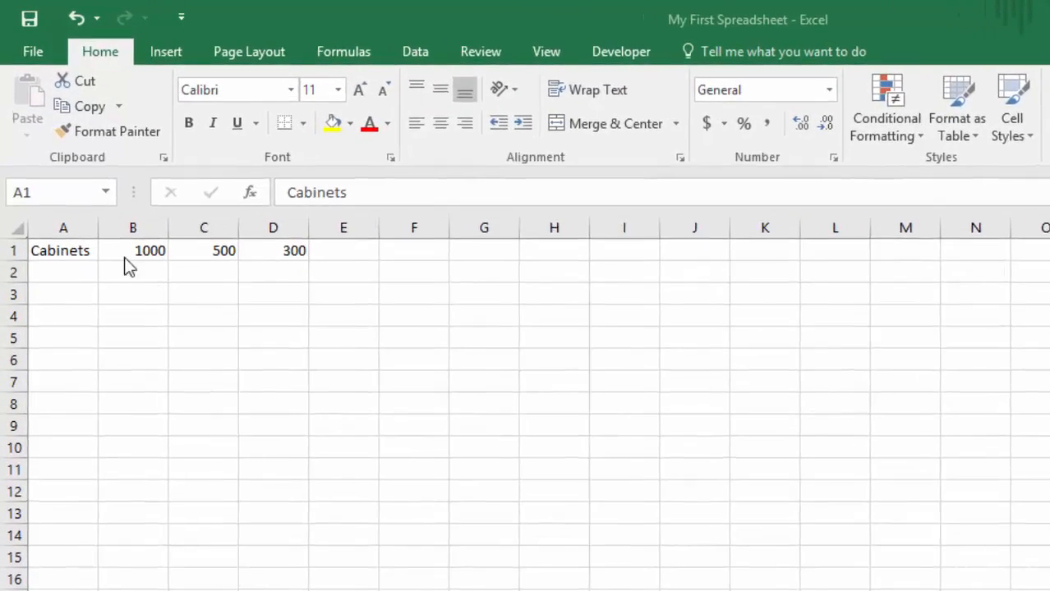
- Clear the contents of cells A1:D1
{"action": "left_click", "coordinate": [57, 256]}
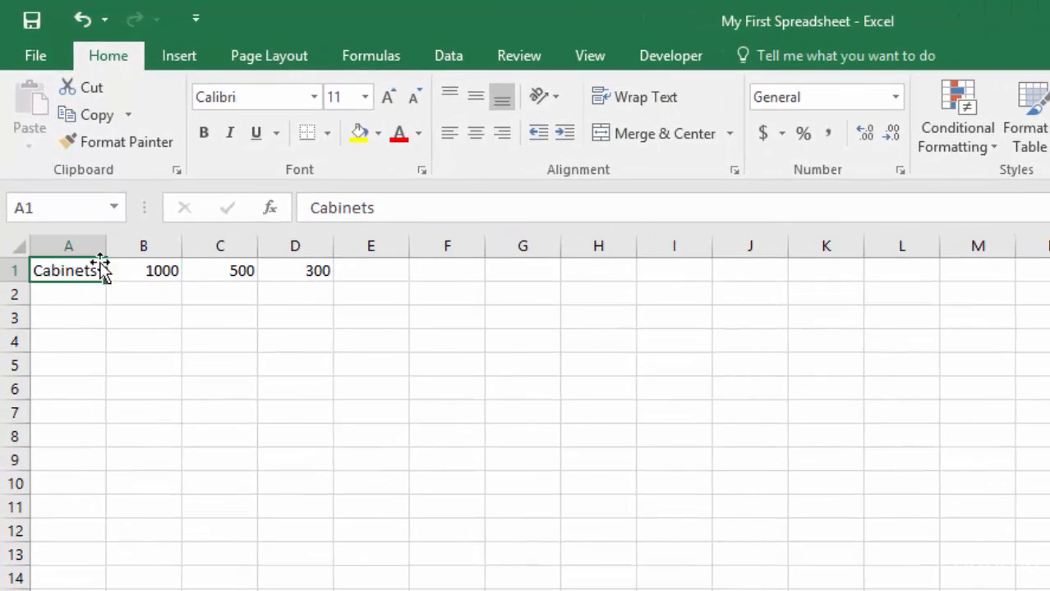
{"action": "left_click_drag", "start_coordinate": [98, 270], "coordinate": [294, 276]}
{"action": "key", "text": "Delete"}
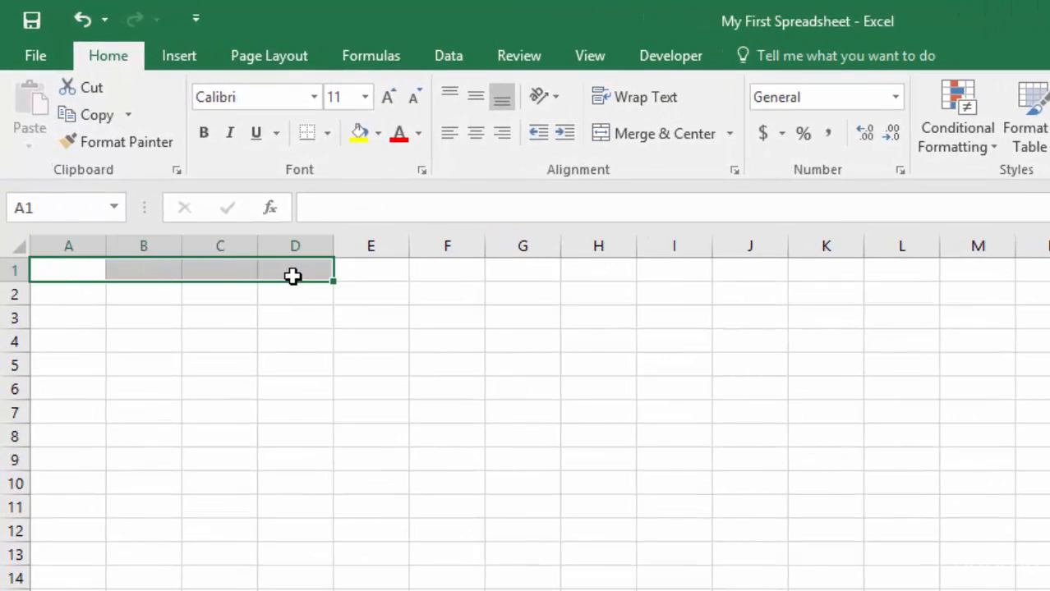
- Enter the numbers 2, 5, 8, 1 and 9 down cells A1 to A5
{"action": "left_click", "coordinate": [64, 271]}
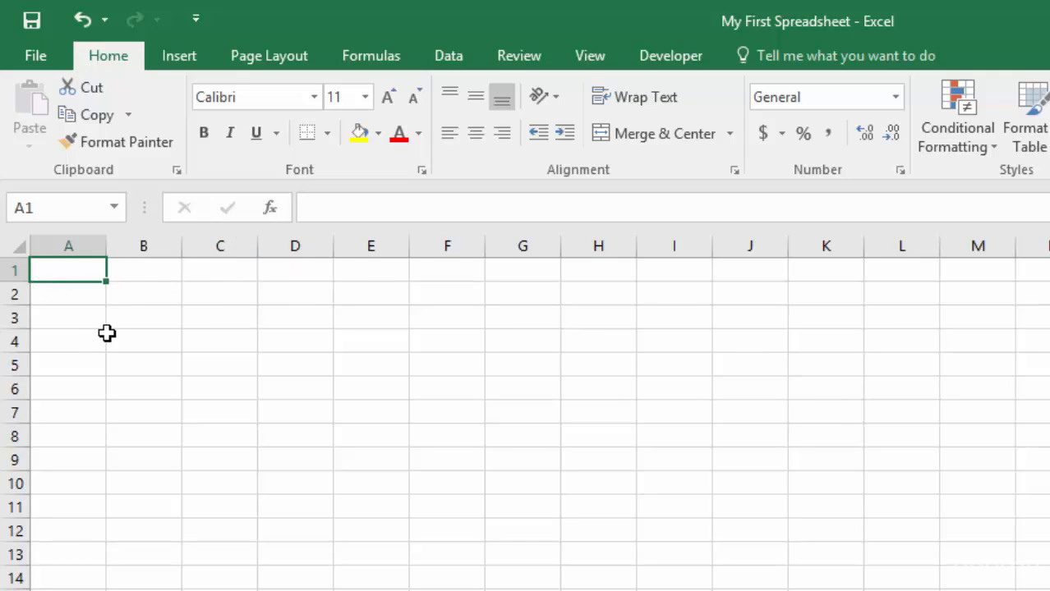
{"action": "type", "text": "2"}
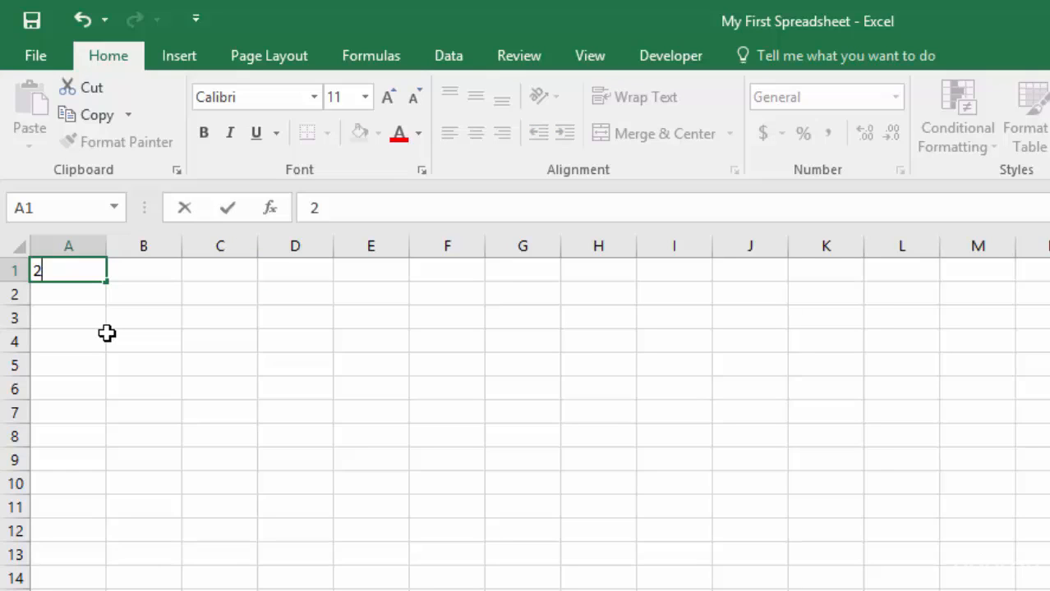
{"action": "key", "text": "Return"}
{"action": "type", "text": "5"}
{"action": "key", "text": "Return"}
{"action": "type", "text": "8"}
{"action": "key", "text": "Return"}
{"action": "type", "text": "1"}
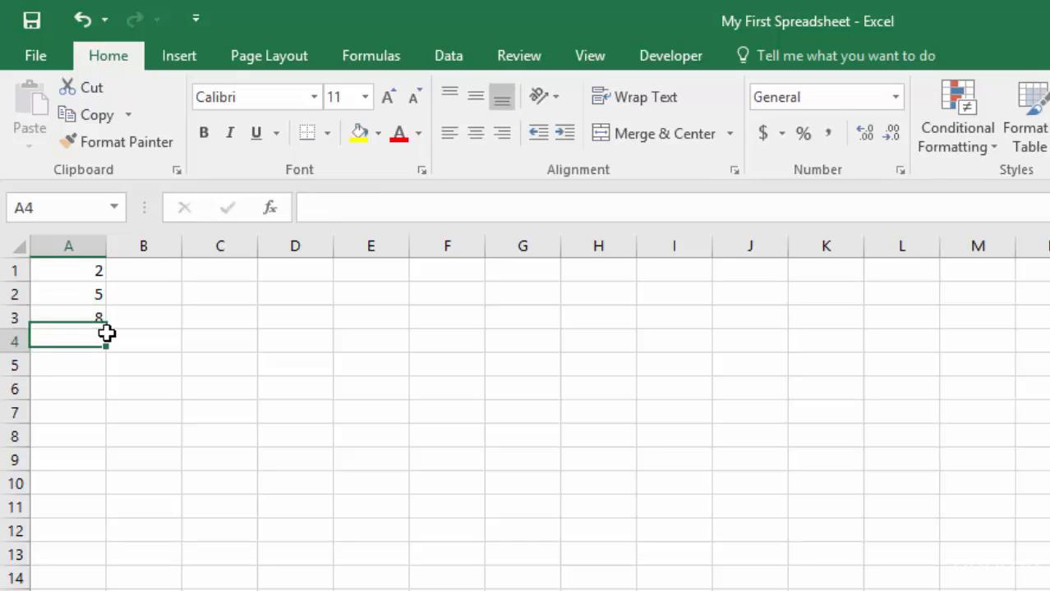
{"action": "key", "text": "Return"}
{"action": "type", "text": "9"}
{"action": "key", "text": "Return"}
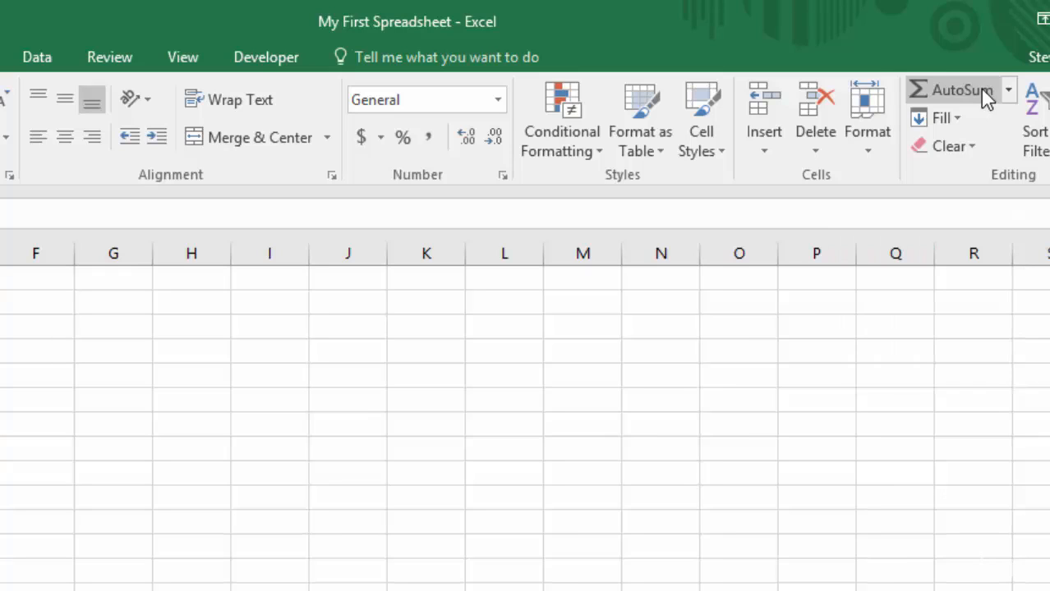
- Total A1:A5 in cell A6 with AutoSum and inspect the formula it inserts
{"action": "left_click", "coordinate": [981, 89]}
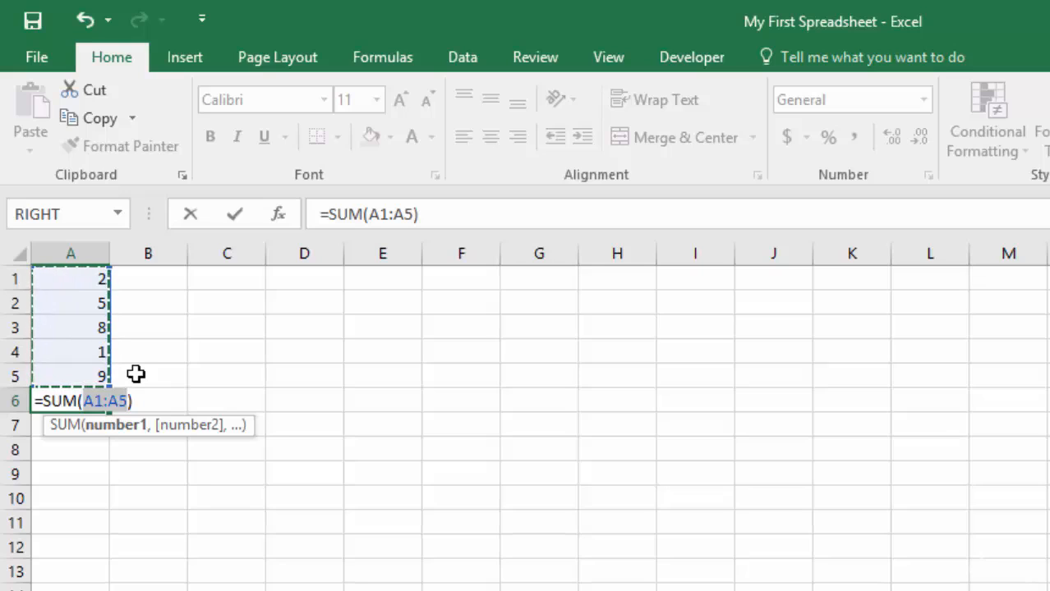
{"action": "key", "text": "Return"}
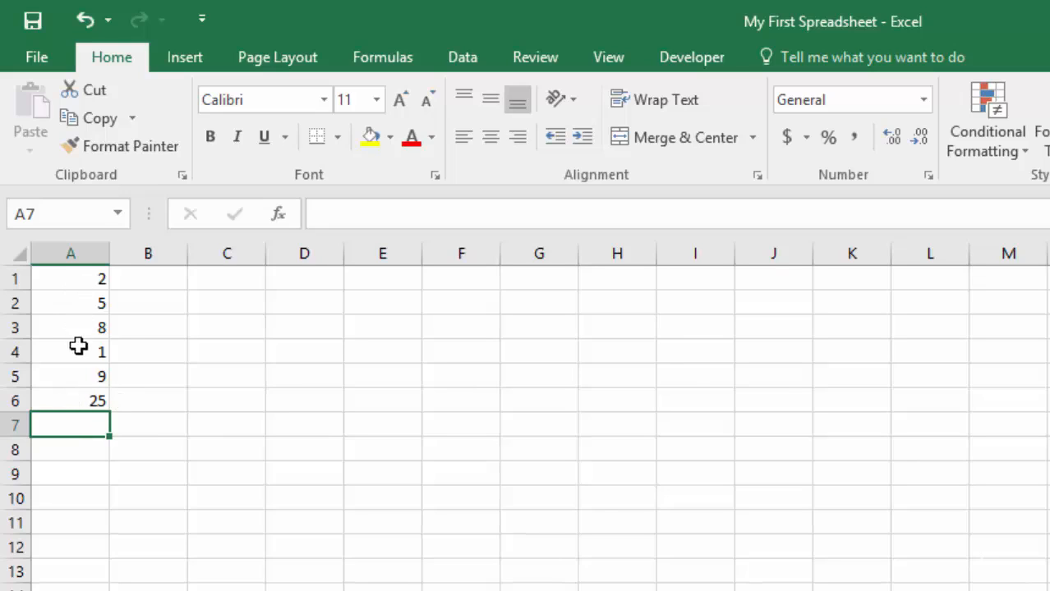
{"action": "left_click", "coordinate": [67, 399]}
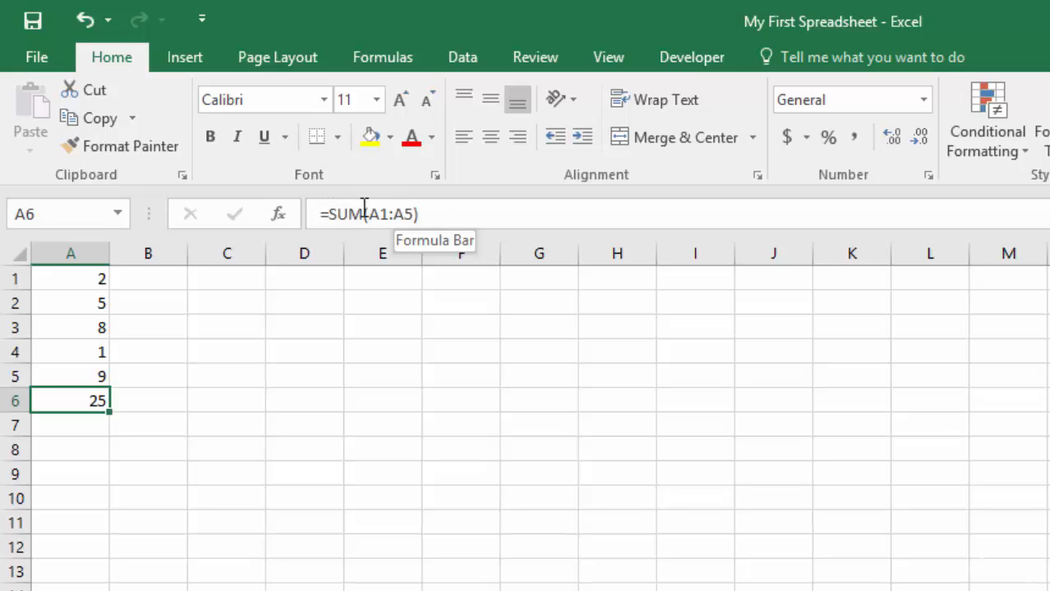
{"action": "double_click", "coordinate": [84, 399]}
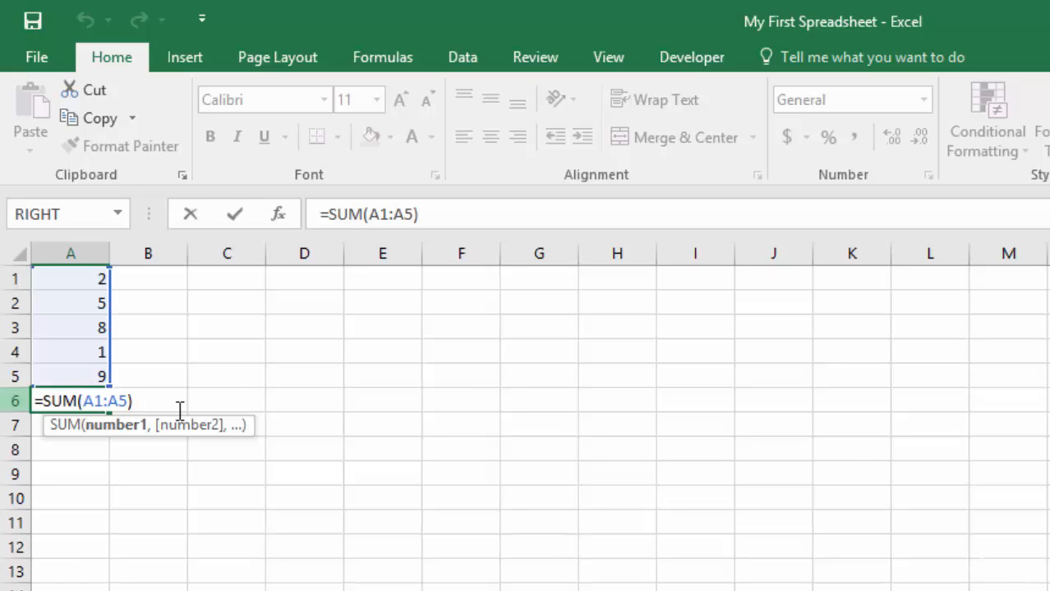
{"action": "key", "text": "Return"}
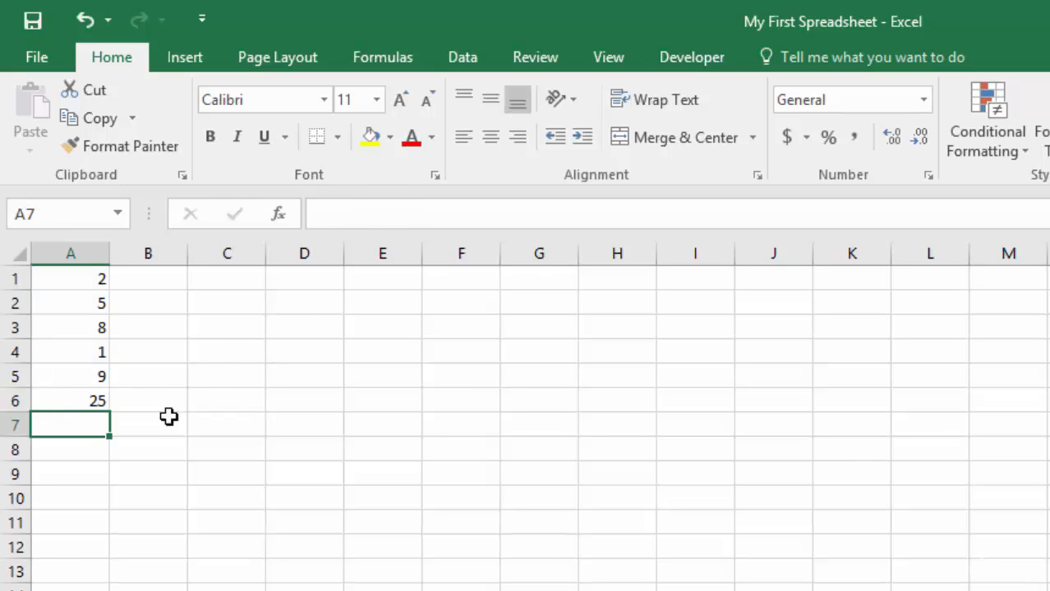
{"action": "left_click", "coordinate": [92, 400]}
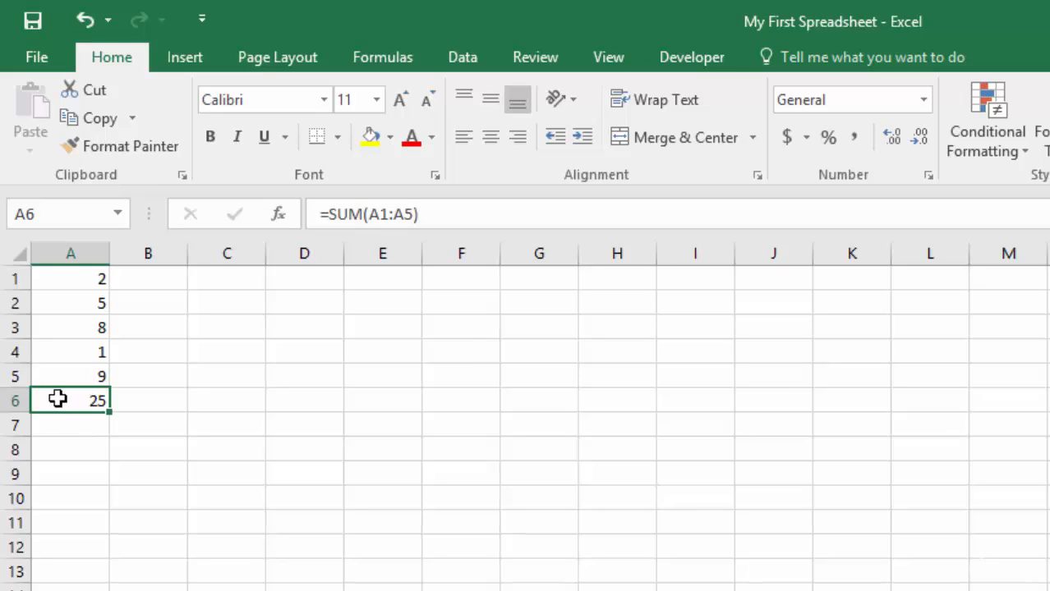
- Delete the AutoSum formula from cell A6
{"action": "left_click", "coordinate": [138, 379]}
{"action": "left_click", "coordinate": [69, 407]}
{"action": "key", "text": "Delete"}
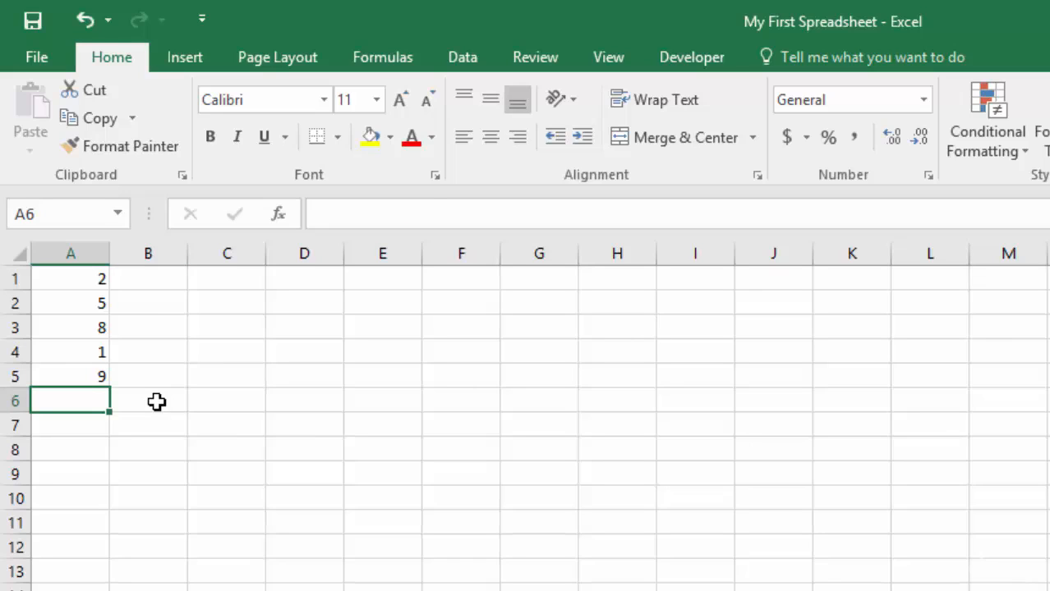
- Insert the SUM function into cell A6 from the Math & Trig function category
{"action": "left_click", "coordinate": [386, 64]}
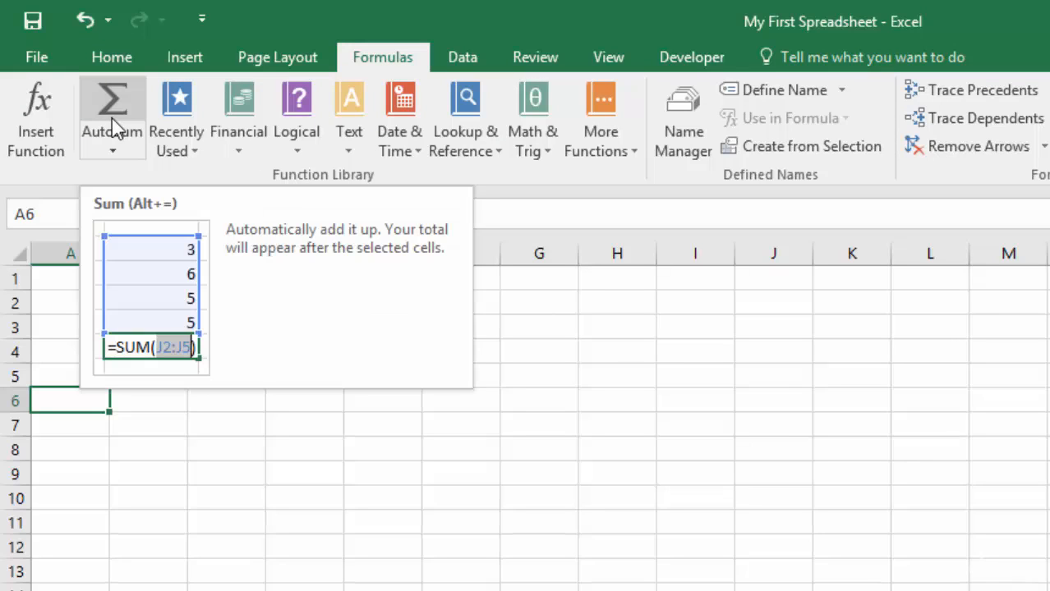
{"action": "left_click", "coordinate": [175, 123]}
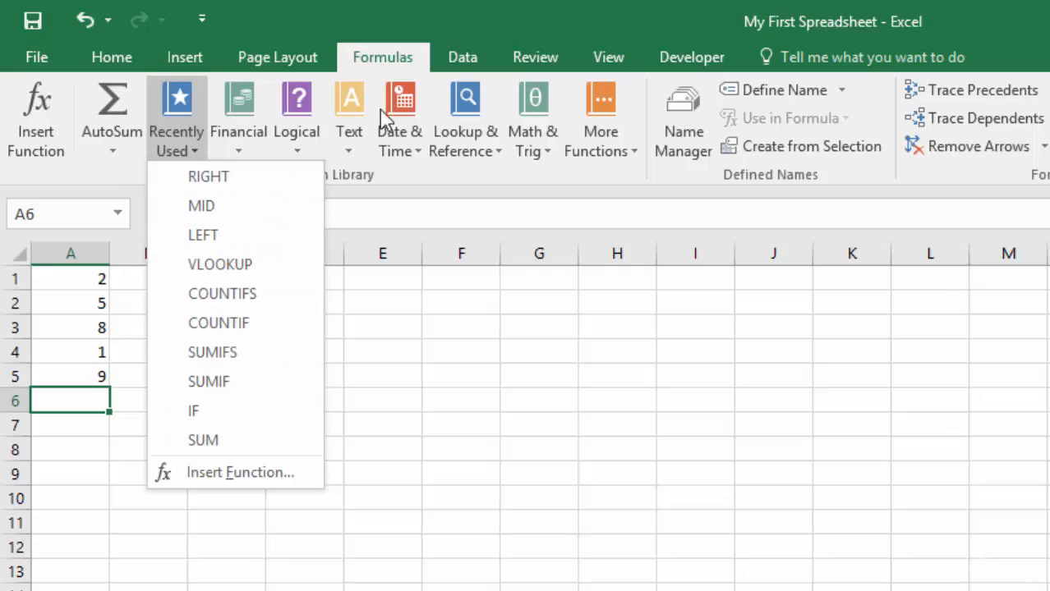
{"action": "left_click", "coordinate": [534, 115]}
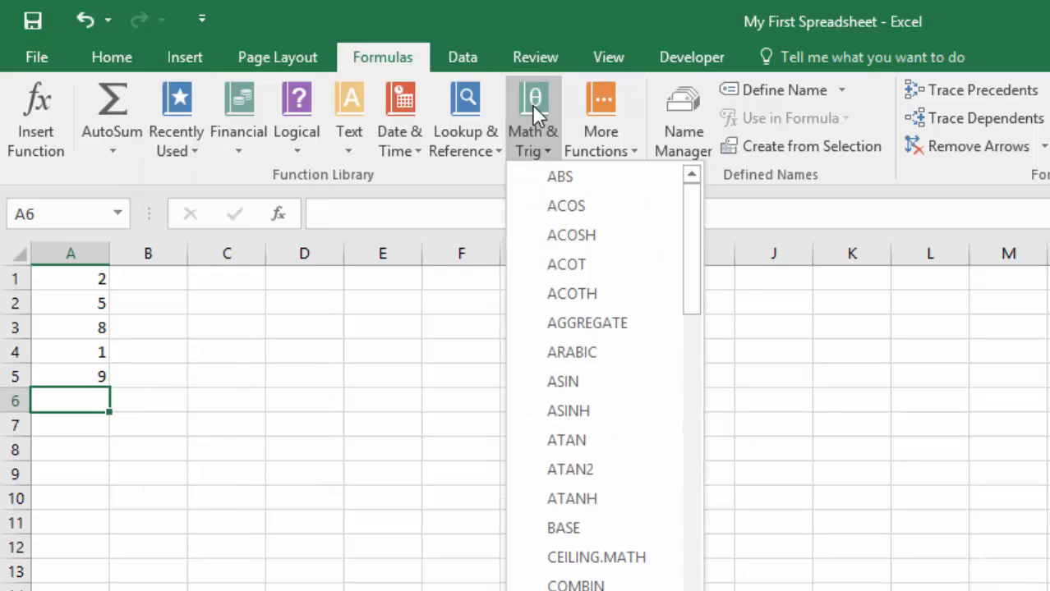
{"action": "left_click_drag", "start_coordinate": [693, 211], "coordinate": [714, 571]}
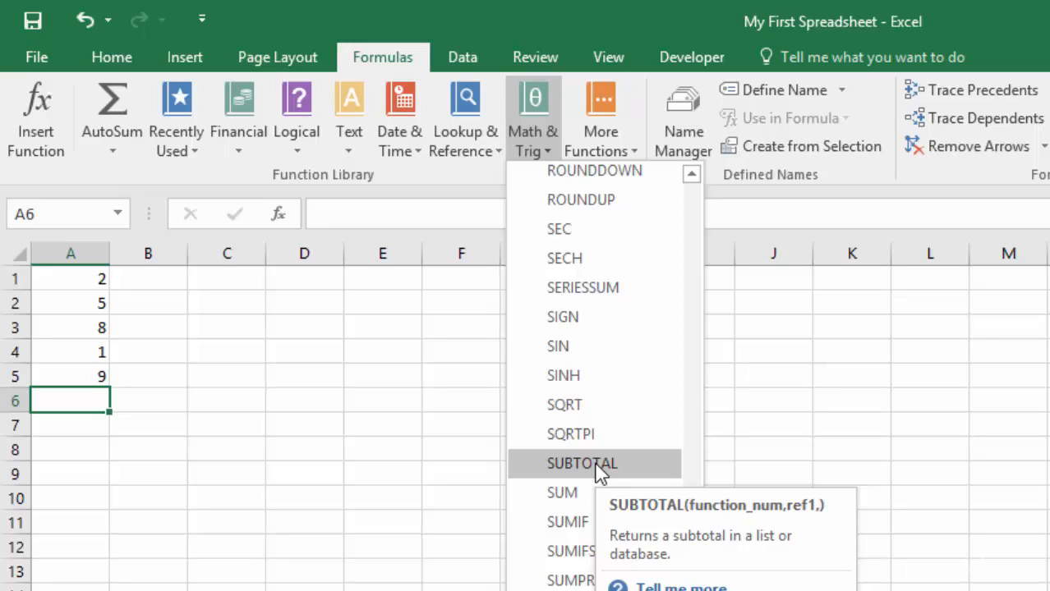
{"action": "left_click", "coordinate": [585, 497]}
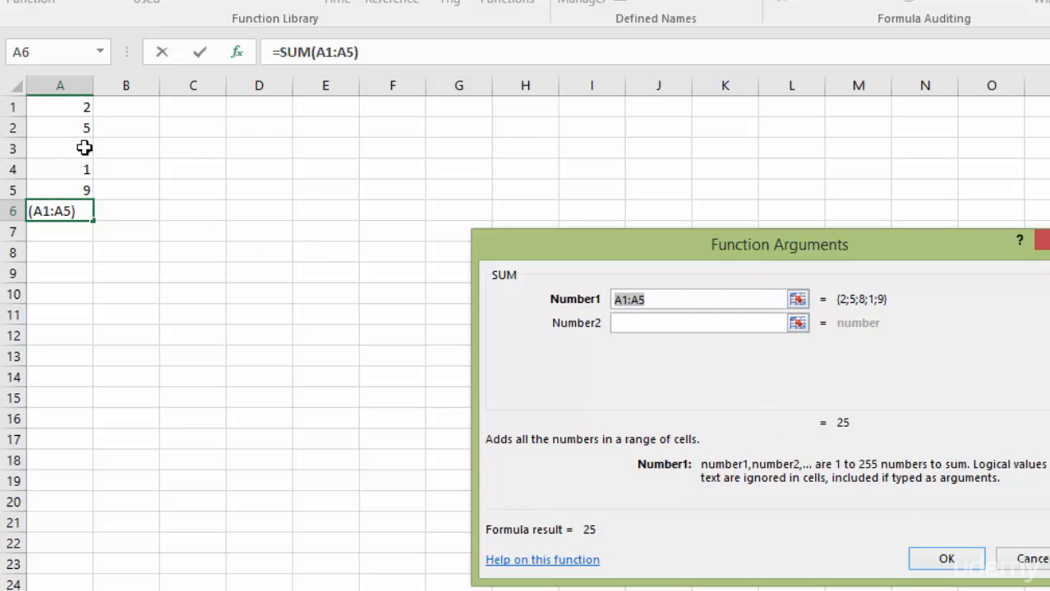
- Define A1:A5 as the SUM function's first argument and accept the formula
{"action": "left_click", "coordinate": [64, 110]}
{"action": "left_click", "coordinate": [65, 128]}
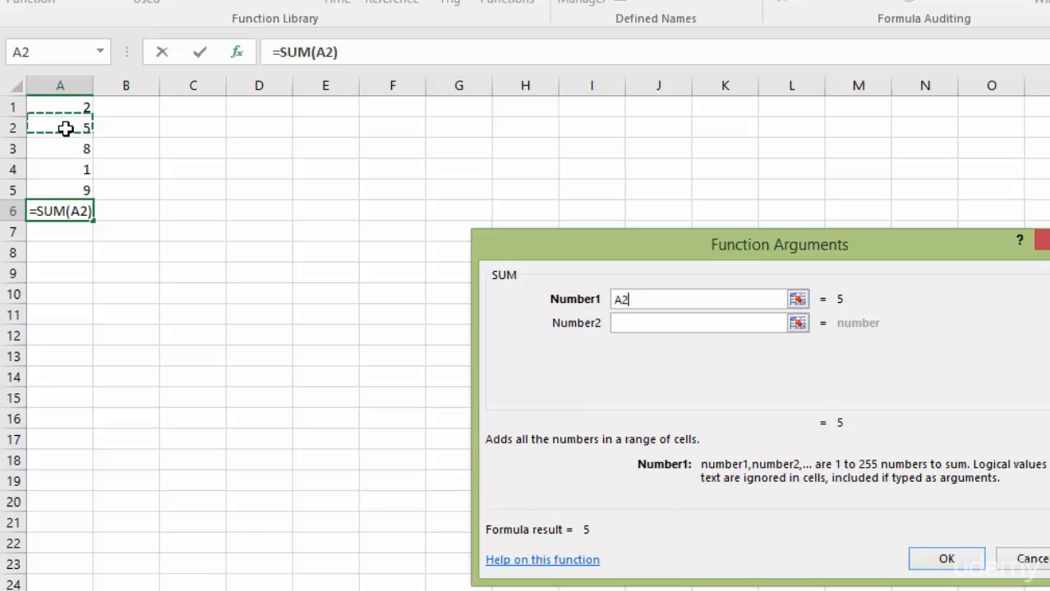
{"action": "left_click", "coordinate": [64, 110]}
{"action": "left_click_drag", "start_coordinate": [63, 110], "coordinate": [63, 129]}
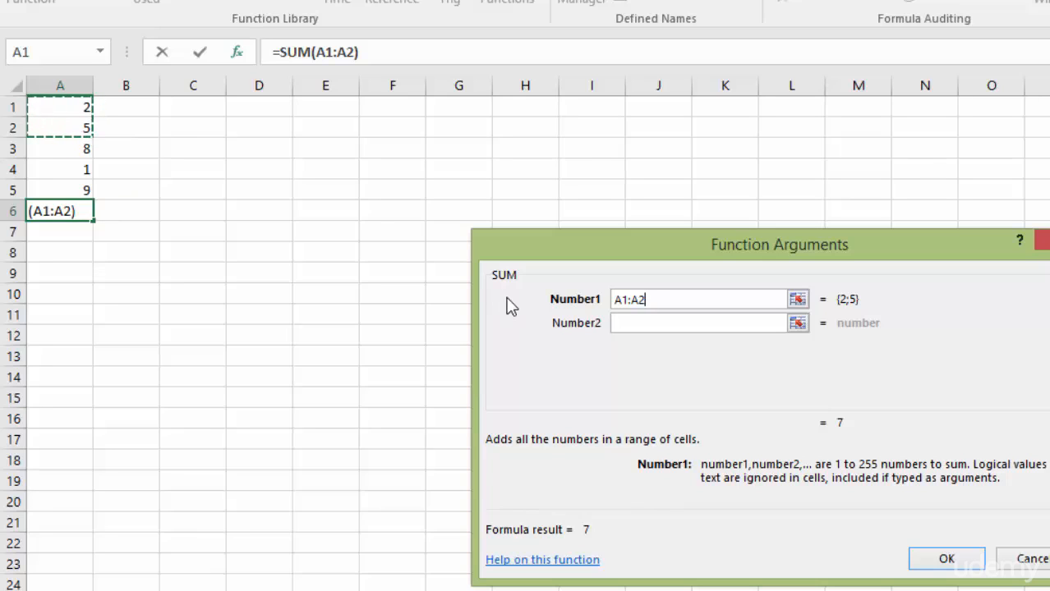
{"action": "left_click_drag", "start_coordinate": [62, 109], "coordinate": [68, 189]}
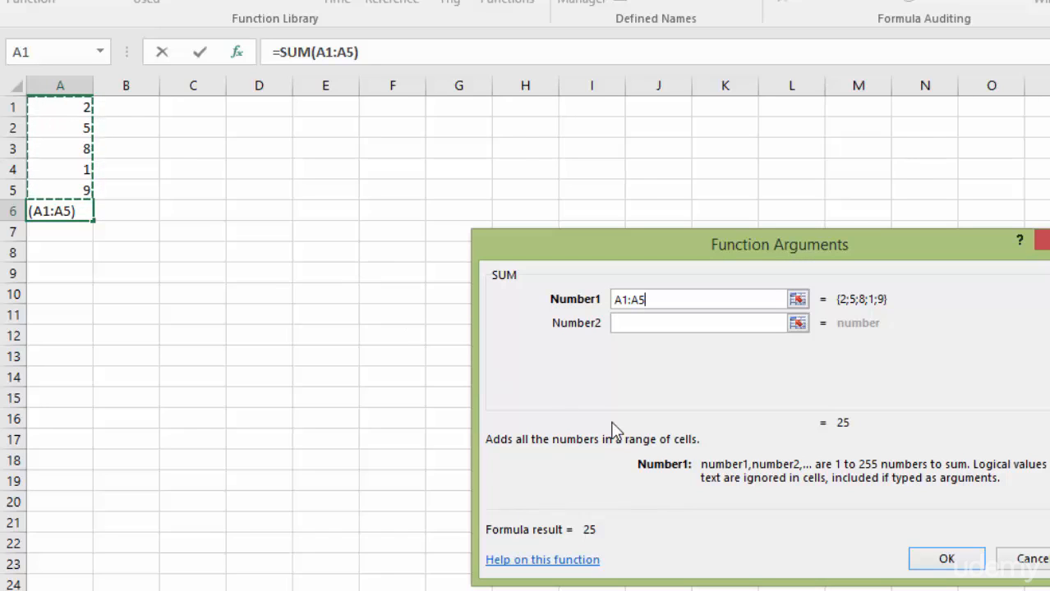
{"action": "key", "text": "BackSpace"}
{"action": "key", "text": "BackSpace"}
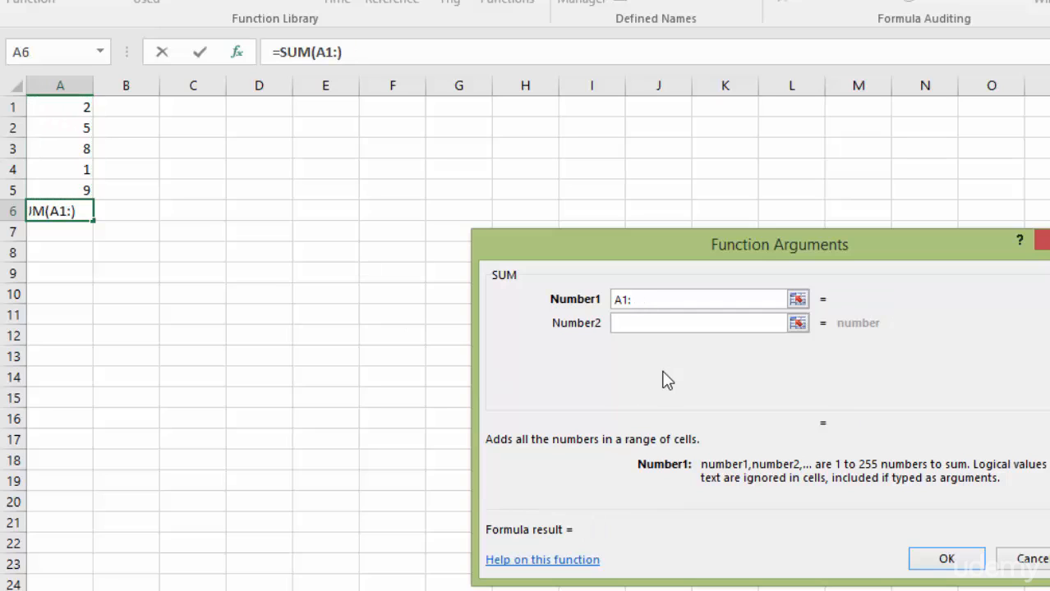
{"action": "type", "text": "A5"}
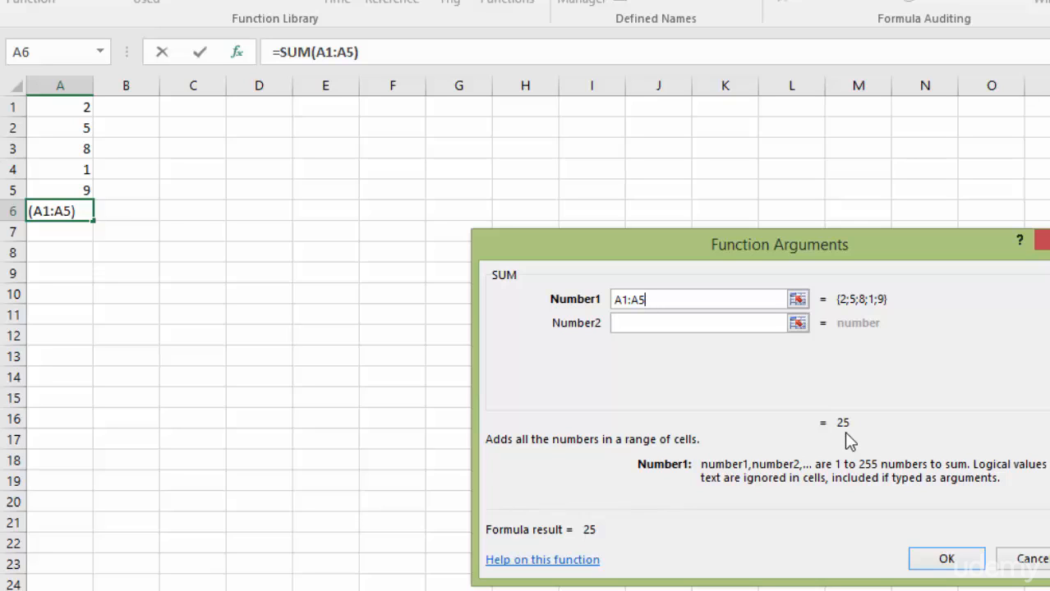
{"action": "left_click", "coordinate": [963, 564]}
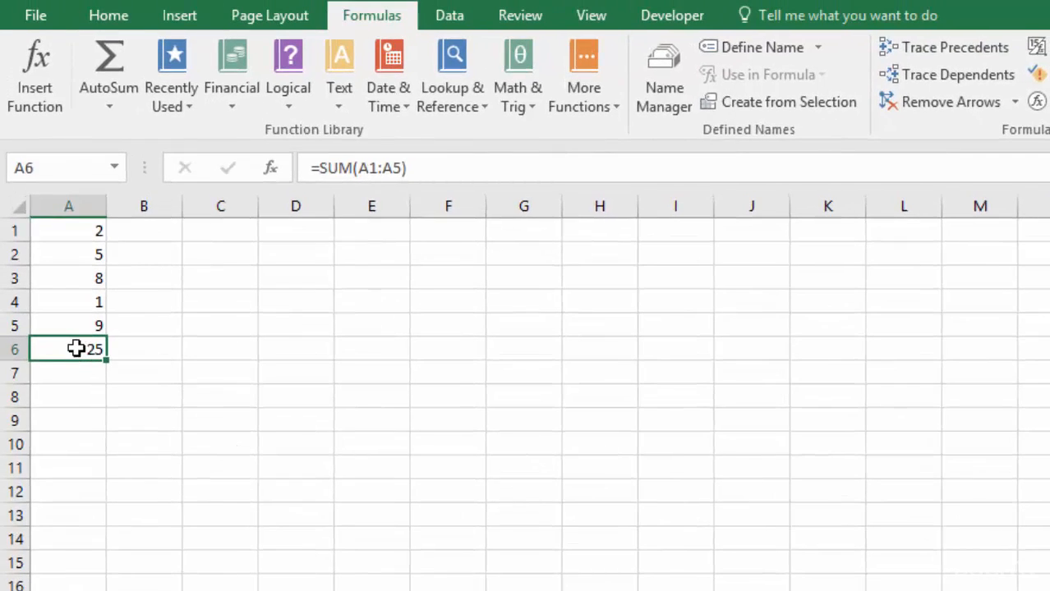
- Inspect the SUM formula in cell A6, then clear the cell
{"action": "double_click", "coordinate": [75, 281]}
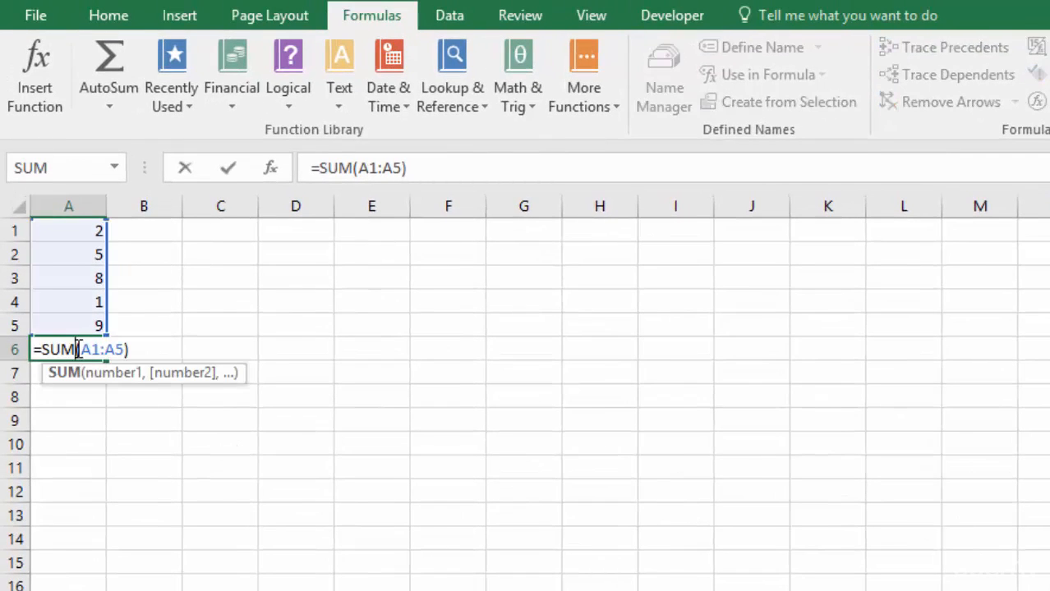
{"action": "key", "text": "Escape"}
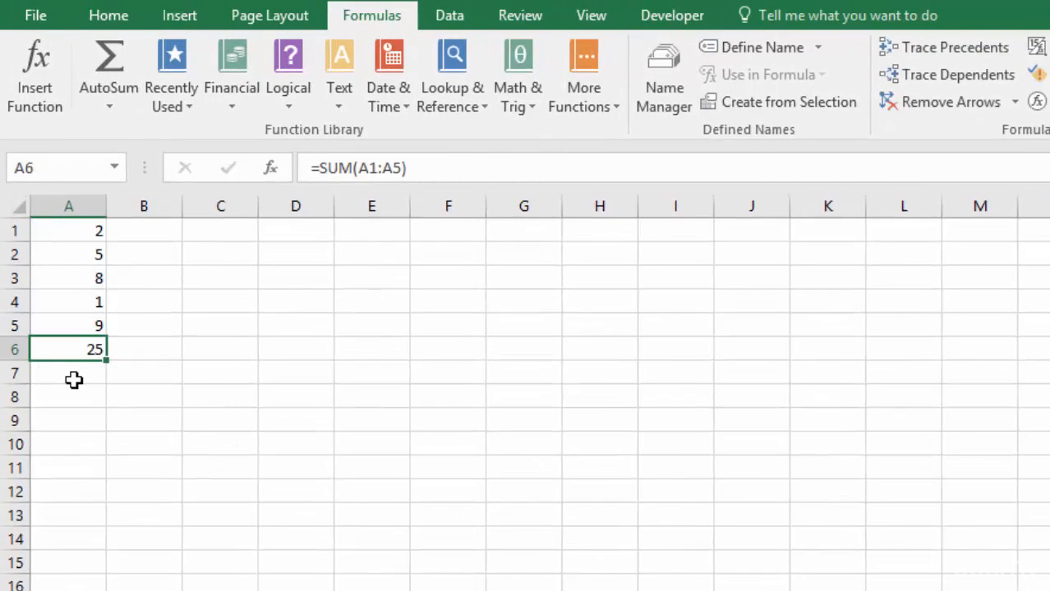
{"action": "key", "text": "BackSpace"}
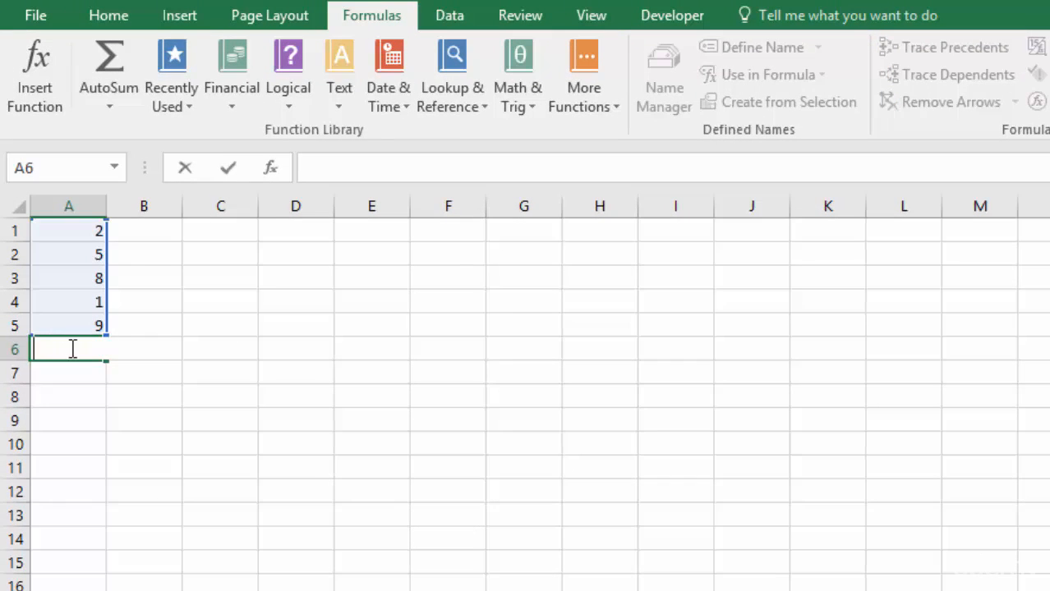
{"action": "key", "text": "Return"}
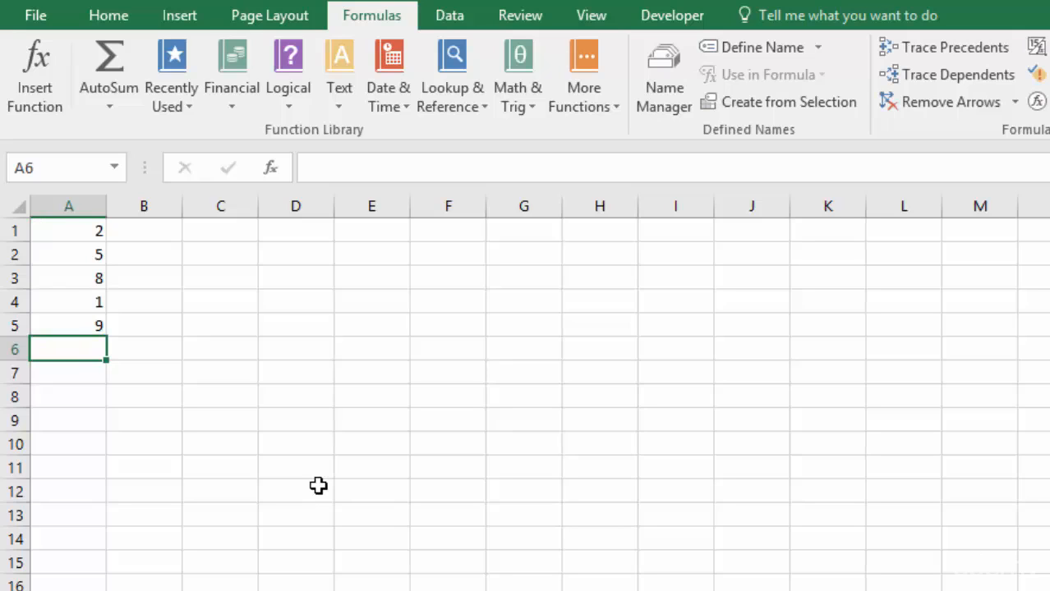
- Begin a formula in cell A6 and choose SUM from the suggested functions matching "sum"
{"action": "type", "text": "="}
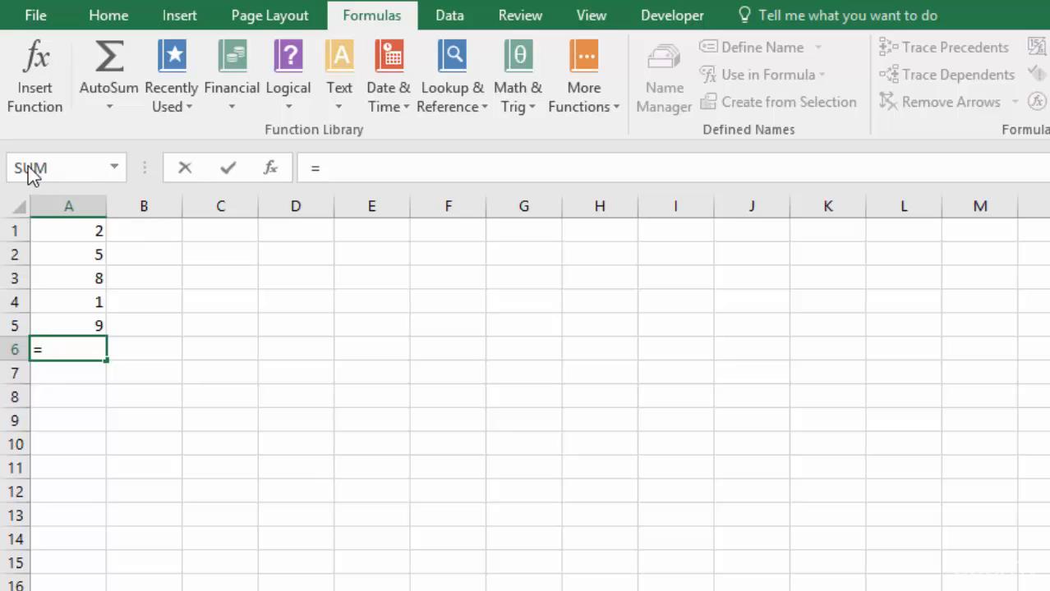
{"action": "left_click", "coordinate": [114, 168]}
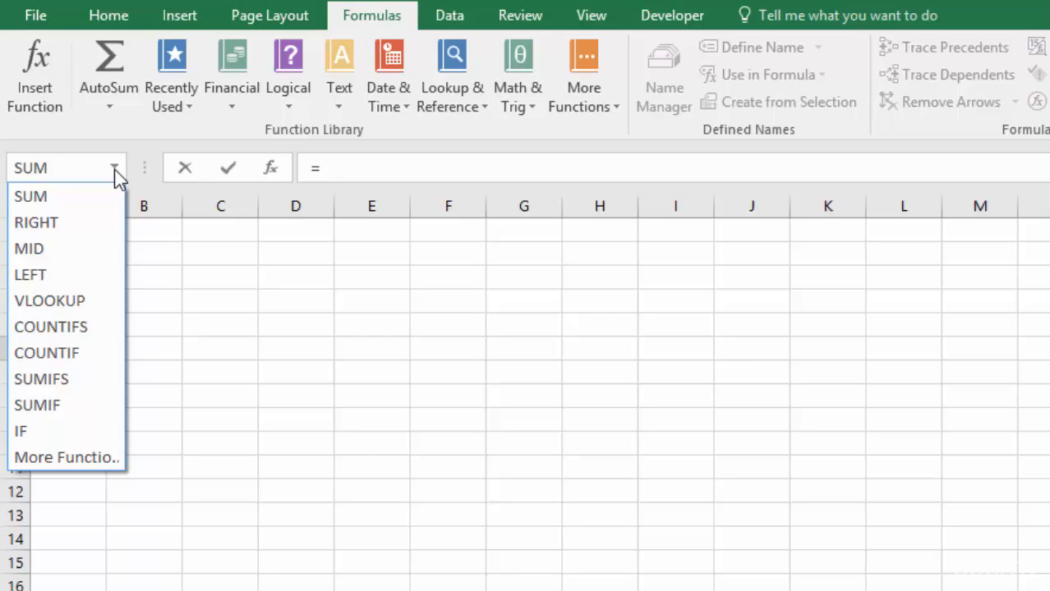
{"action": "left_click", "coordinate": [115, 170]}
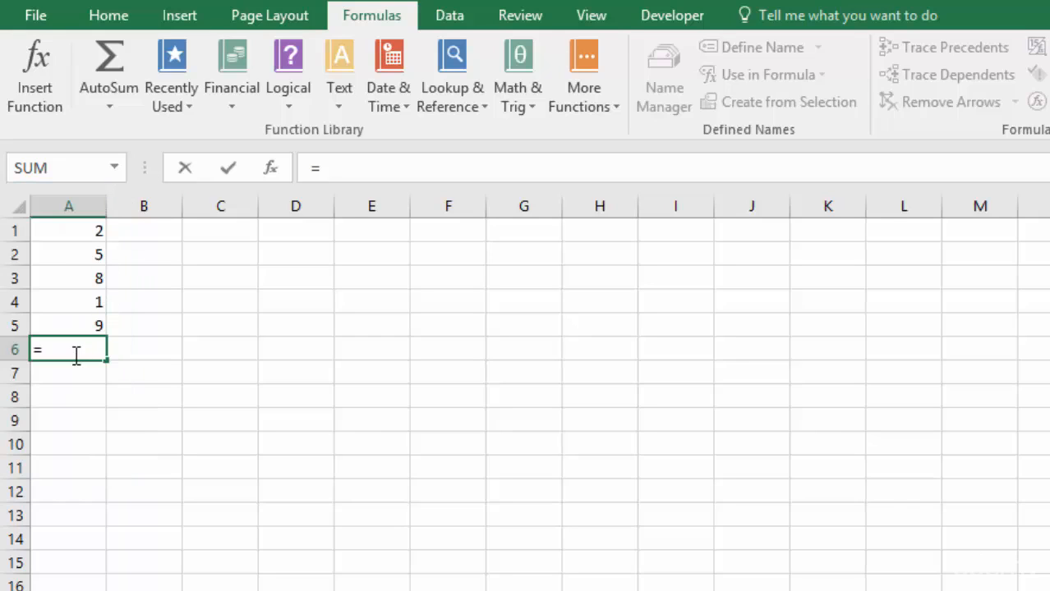
{"action": "type", "text": "s"}
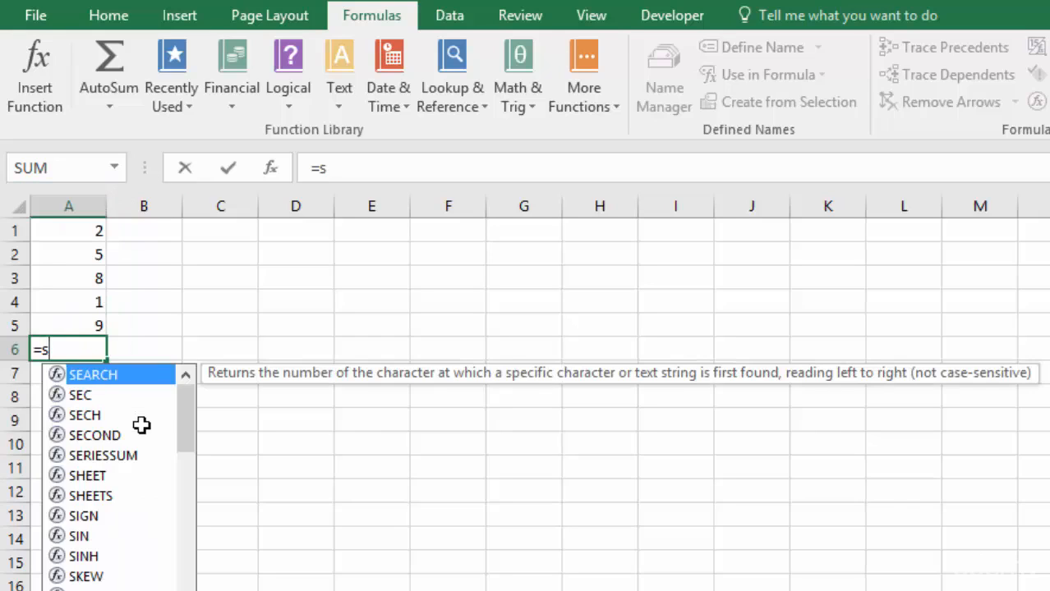
{"action": "type", "text": "um"}
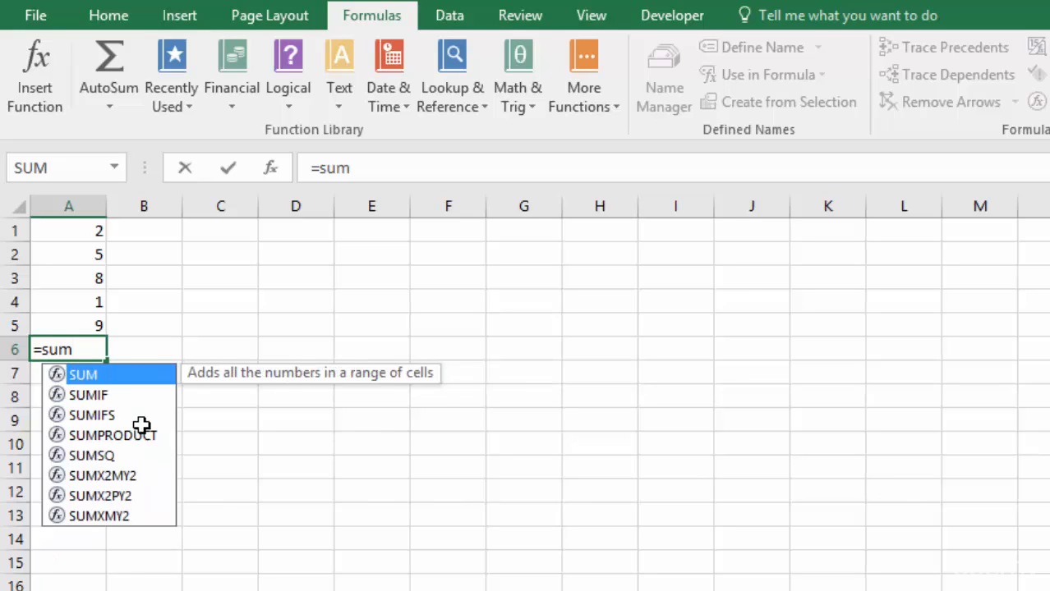
{"action": "double_click", "coordinate": [101, 376]}
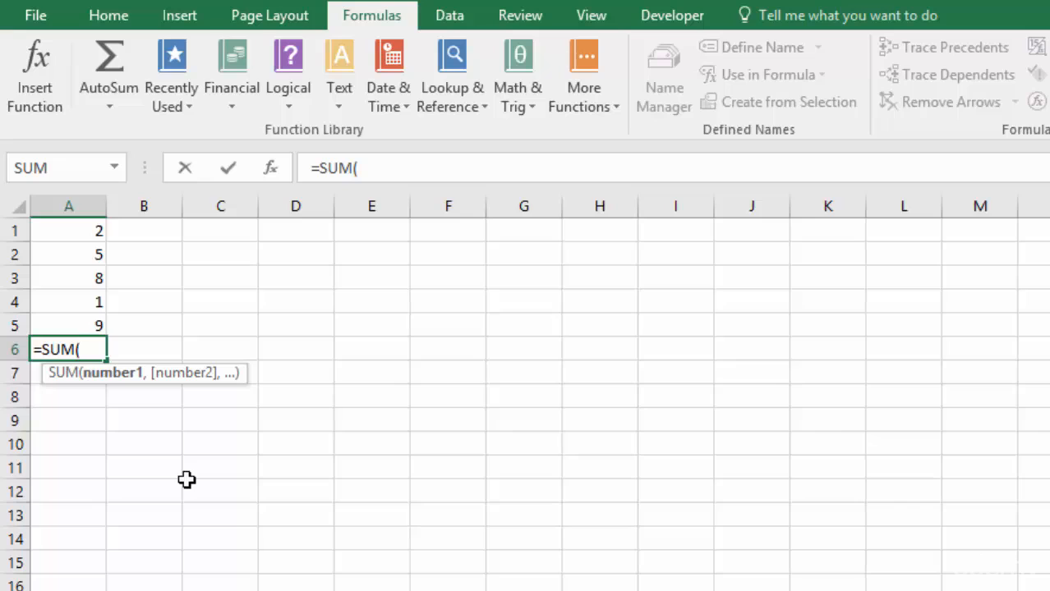
{"action": "type", "text": "A"}
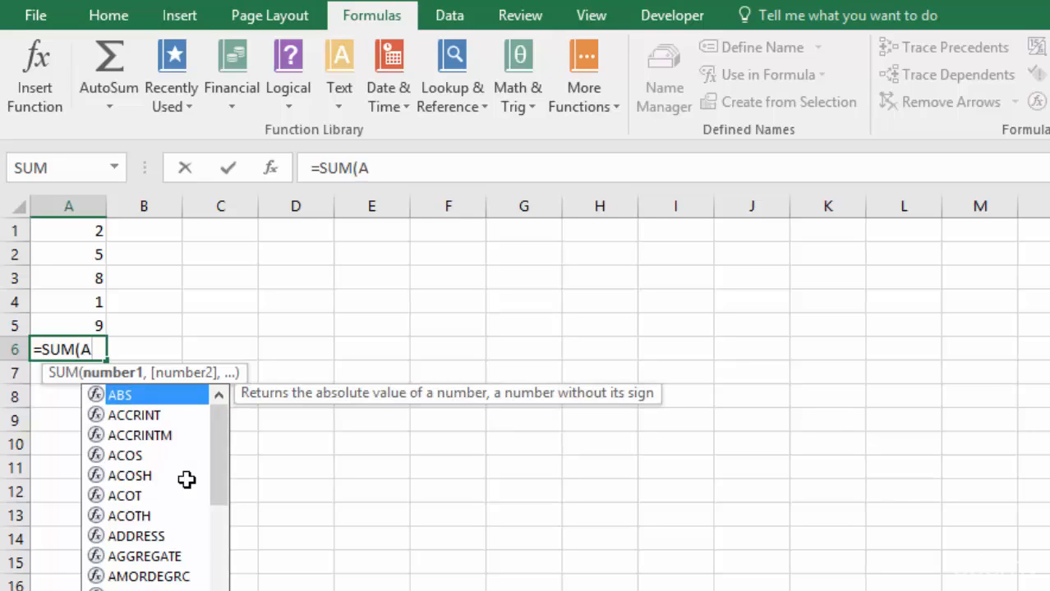
{"action": "type", "text": "1:A5"}
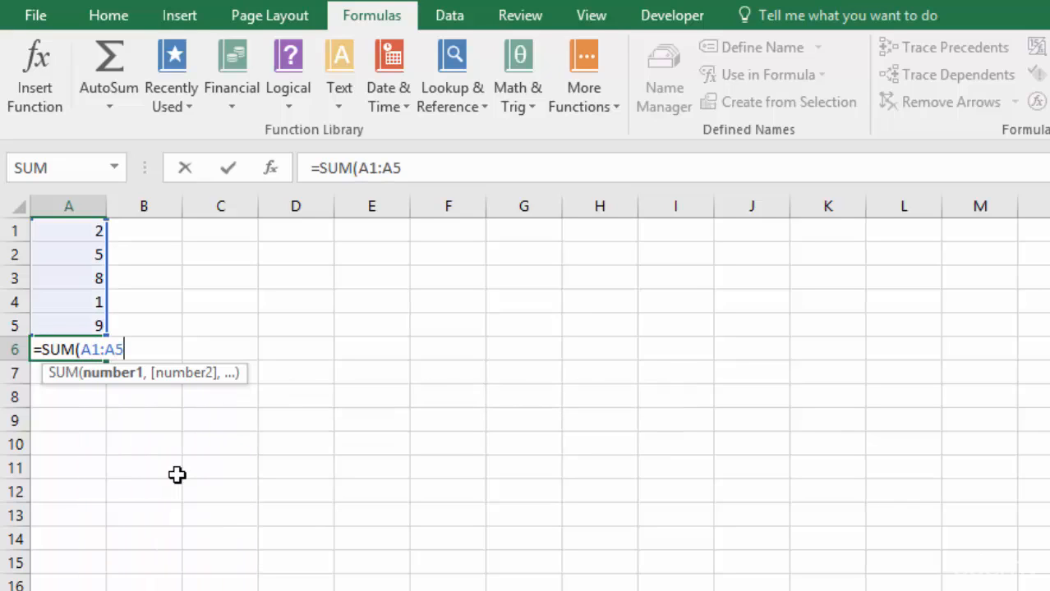
{"action": "key", "text": "BackSpace"}
{"action": "key", "text": "BackSpace"}
{"action": "key", "text": "BackSpace"}
{"action": "key", "text": "BackSpace"}
{"action": "key", "text": "BackSpace"}
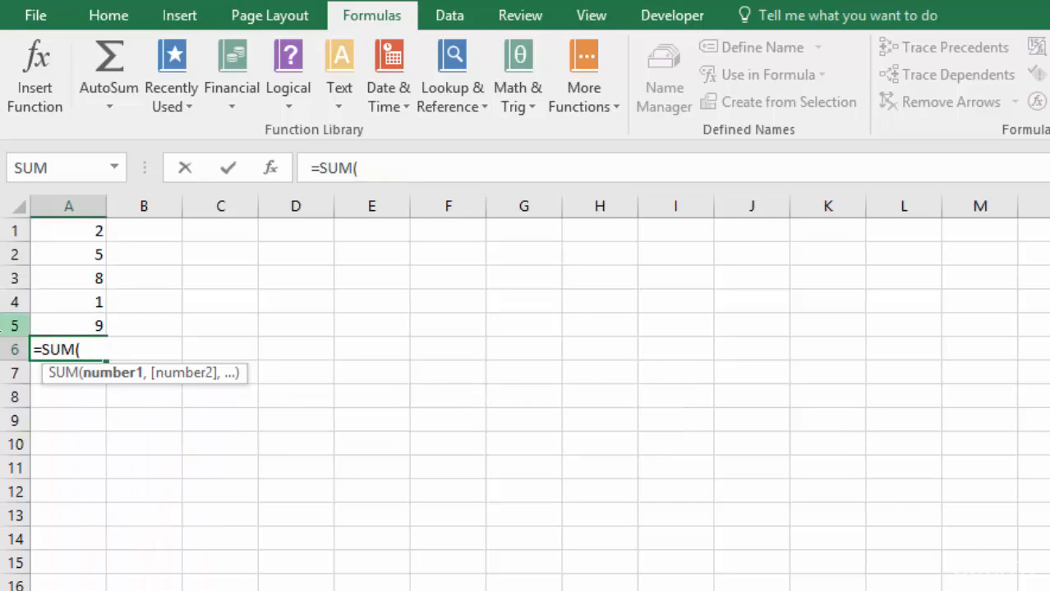
- Select the range A1:A5 on the sheet as the SUM argument and complete the formula in cell A6
{"action": "left_click_drag", "start_coordinate": [78, 230], "coordinate": [85, 328]}
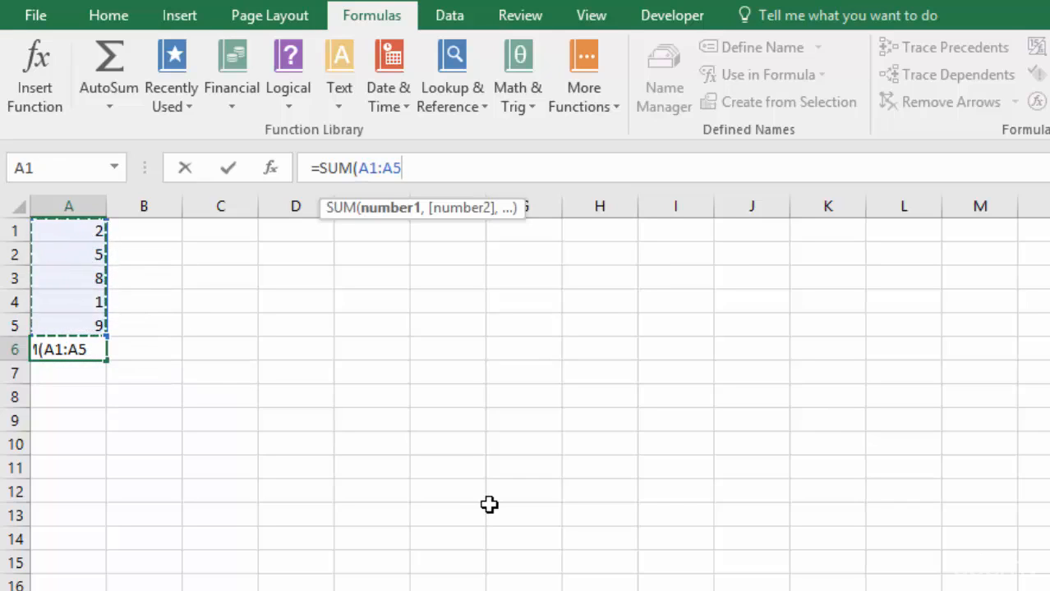
{"action": "key", "text": "Return"}
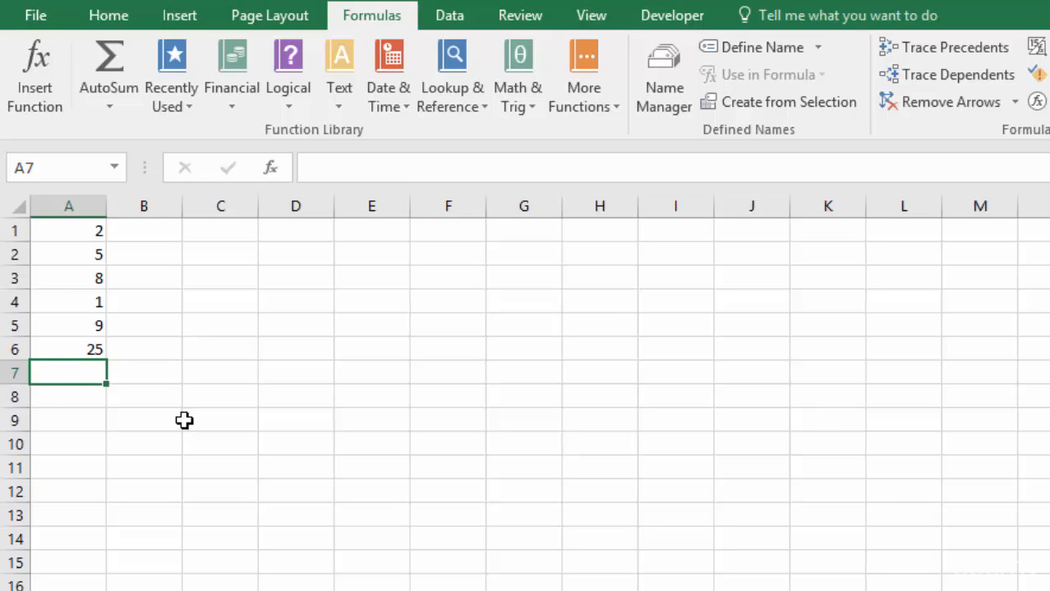
- Enter 6 in cell D1 and 5 in cell D2
{"action": "left_click", "coordinate": [284, 247]}
{"action": "left_click", "coordinate": [289, 233]}
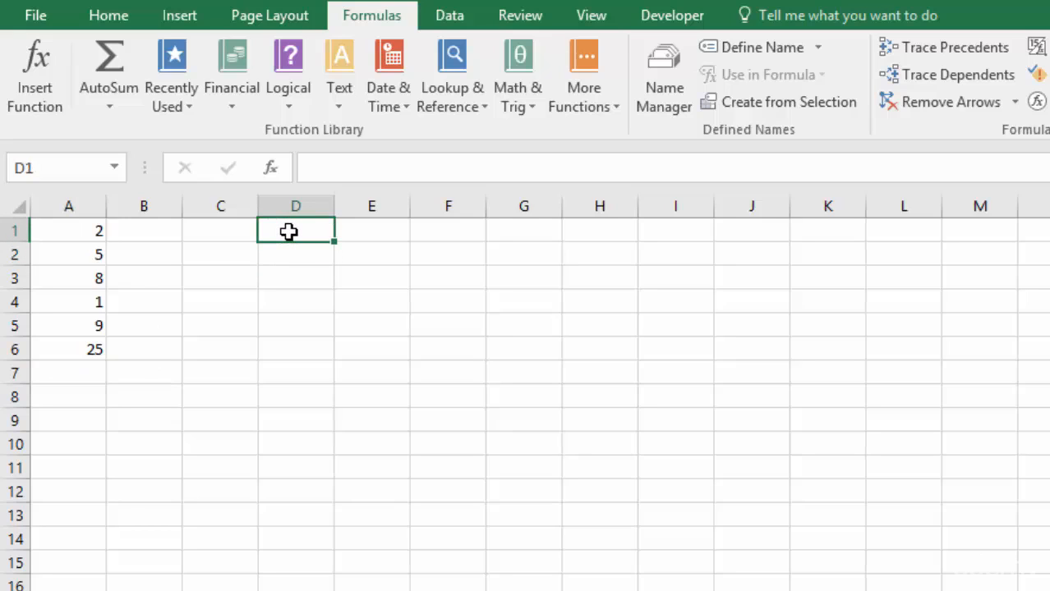
{"action": "type", "text": "6"}
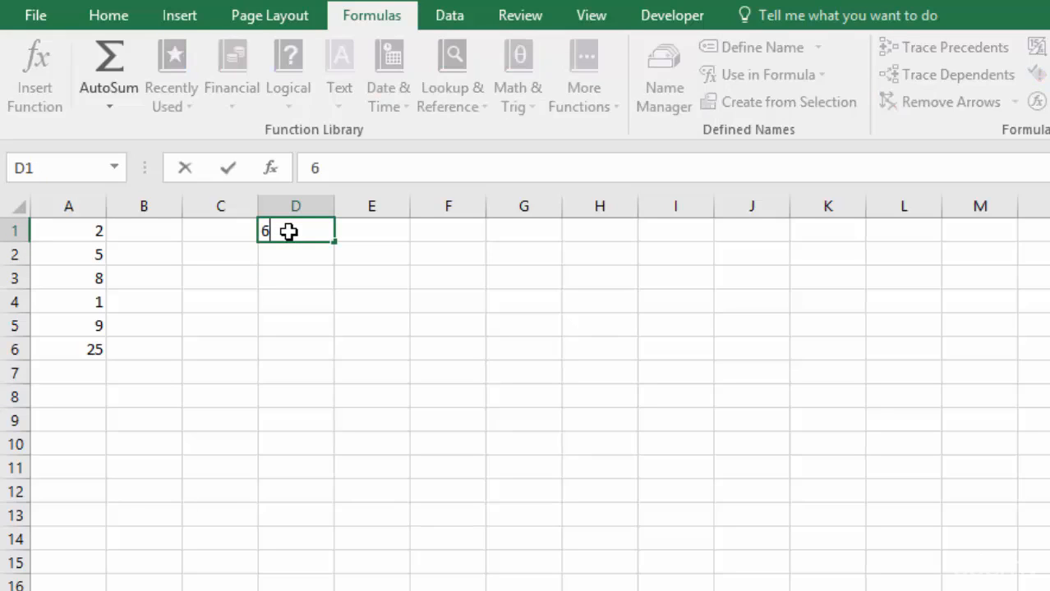
{"action": "key", "text": "Return"}
{"action": "type", "text": "5"}
{"action": "key", "text": "Return"}
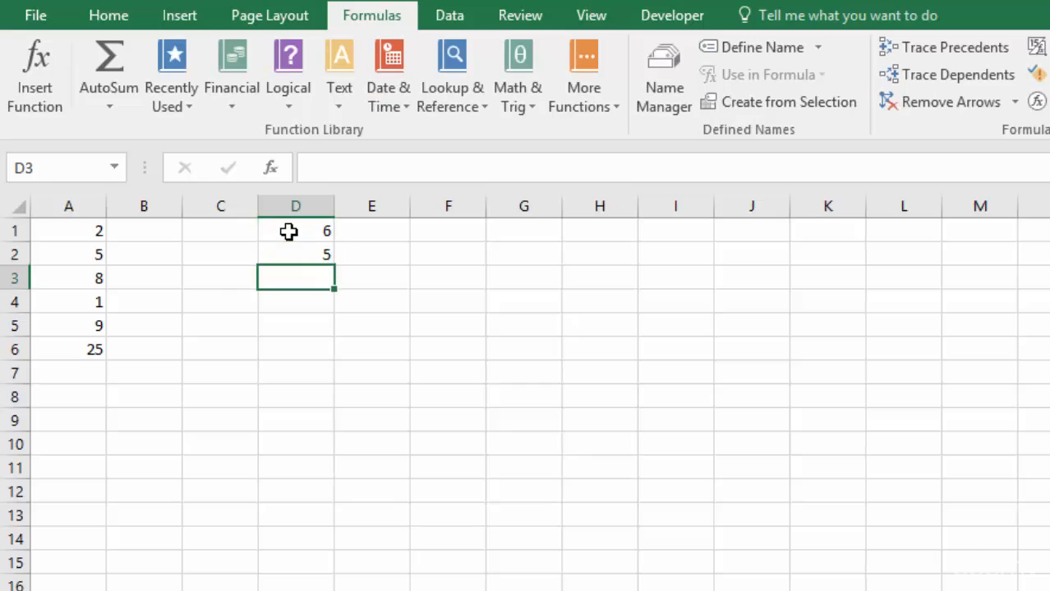
- Begin a formula in cell D3 and search the full function list for "multiply"
{"action": "type", "text": "="}
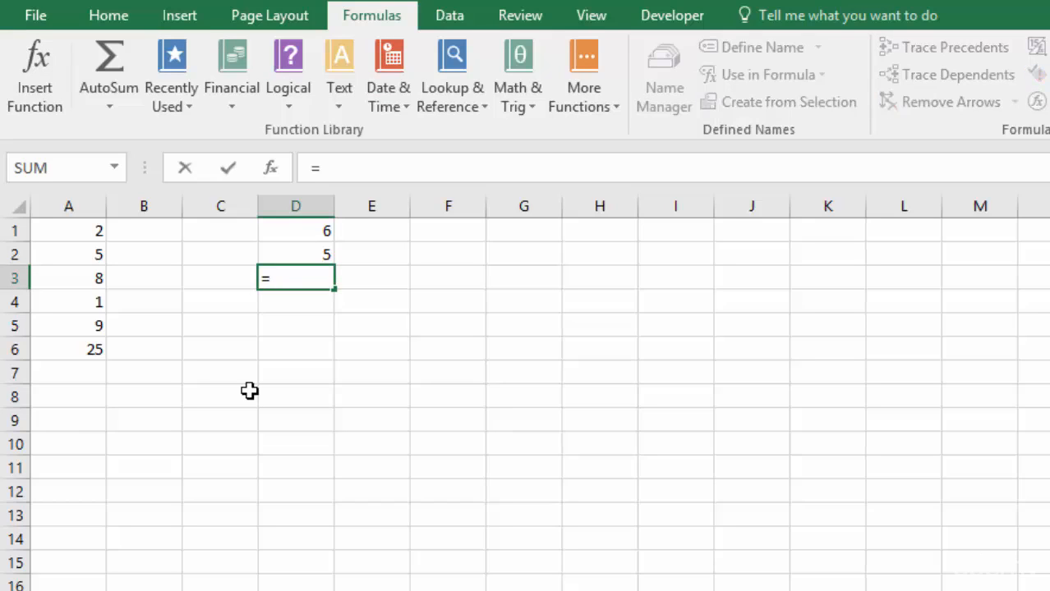
{"action": "left_click", "coordinate": [114, 169]}
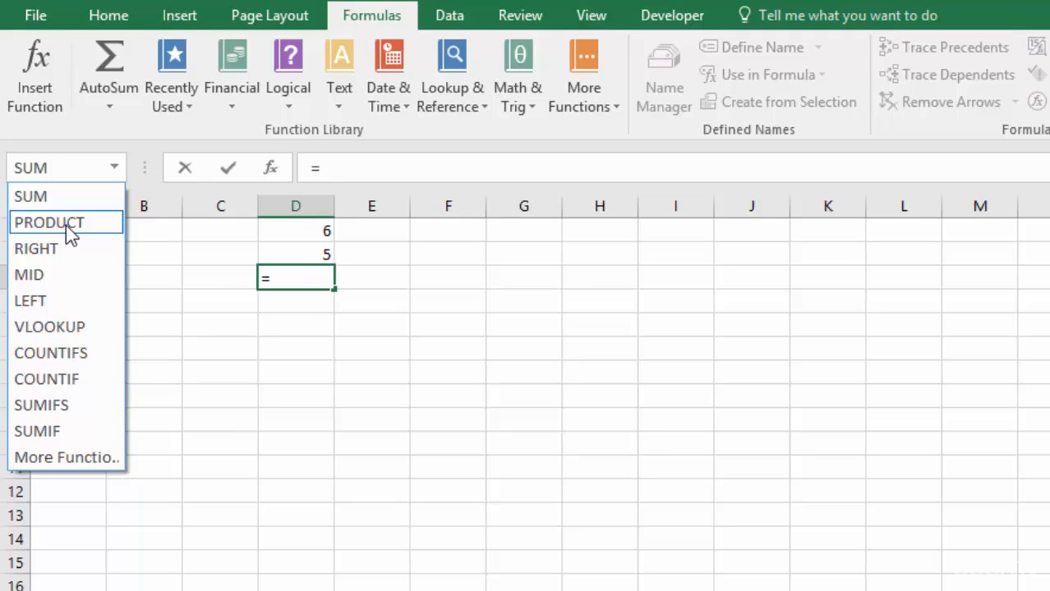
{"action": "left_click", "coordinate": [70, 460]}
{"action": "left_click_drag", "start_coordinate": [695, 238], "coordinate": [617, 252]}
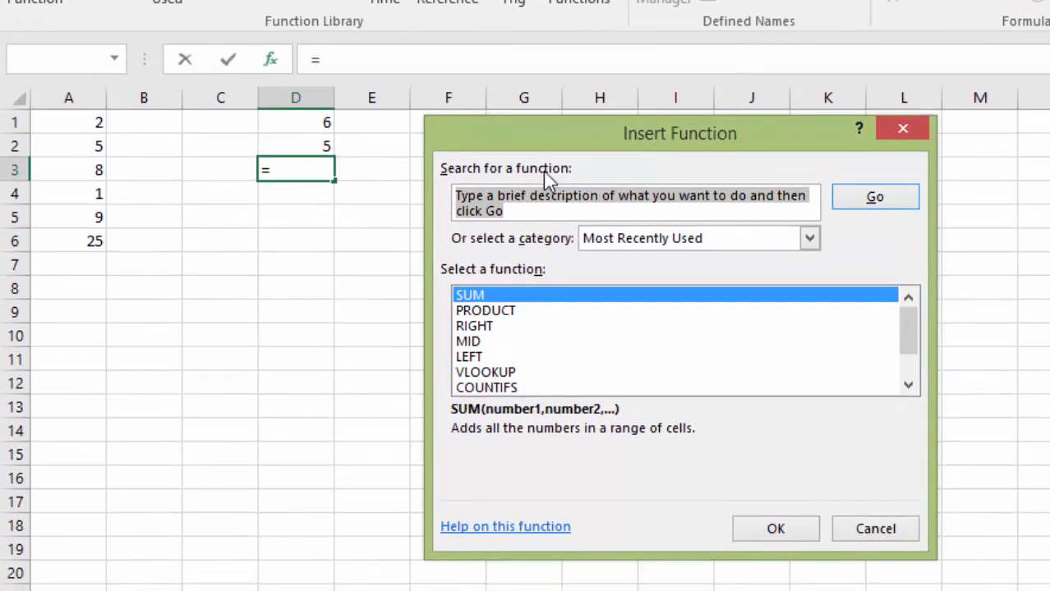
{"action": "left_click", "coordinate": [545, 207]}
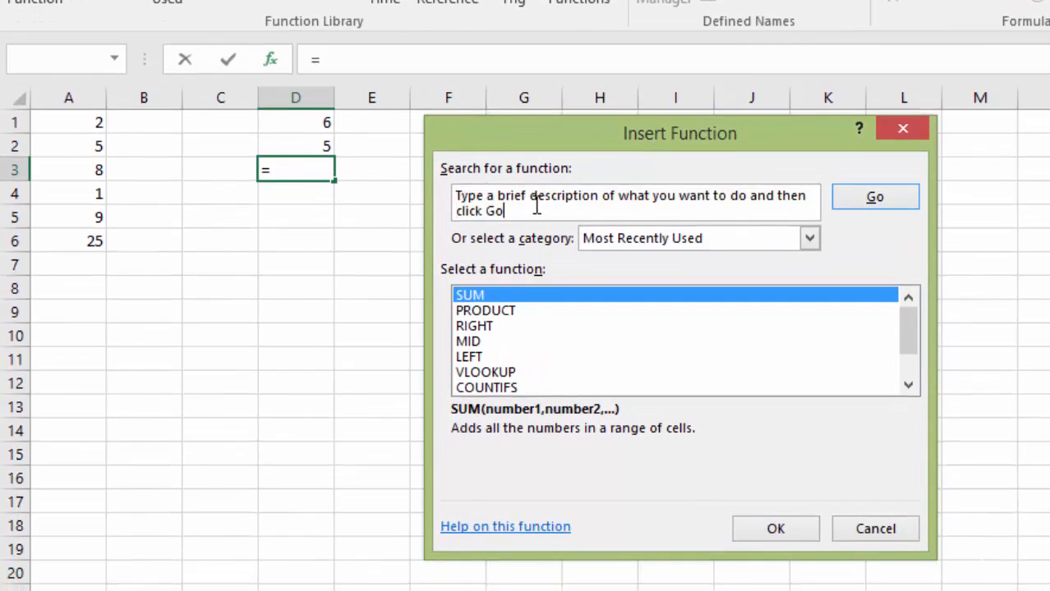
{"action": "left_click", "coordinate": [472, 198]}
{"action": "type", "text": "multipl"}
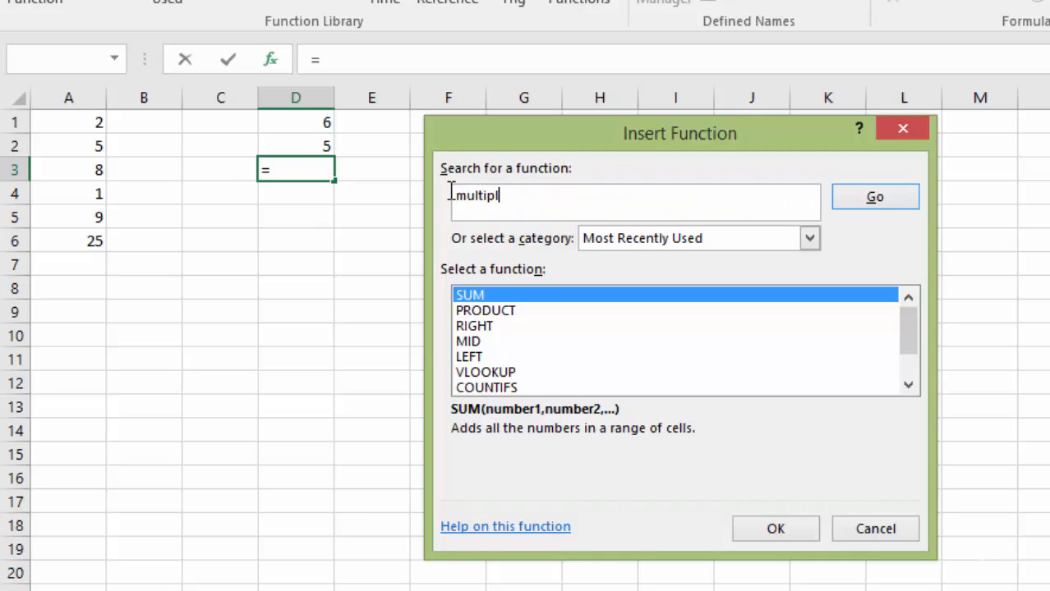
{"action": "left_click", "coordinate": [873, 203]}
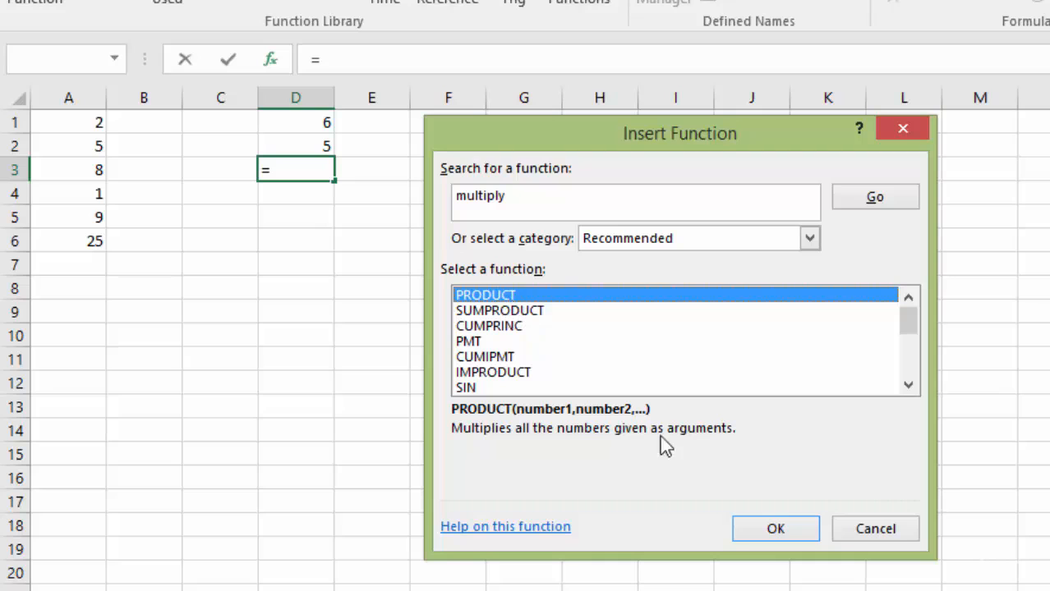
- Insert the PRODUCT function with D1:D2 as its argument into cell D3, and review the formulas in A6 and D3
{"action": "left_click", "coordinate": [790, 538]}
{"action": "left_click_drag", "start_coordinate": [483, 164], "coordinate": [559, 142]}
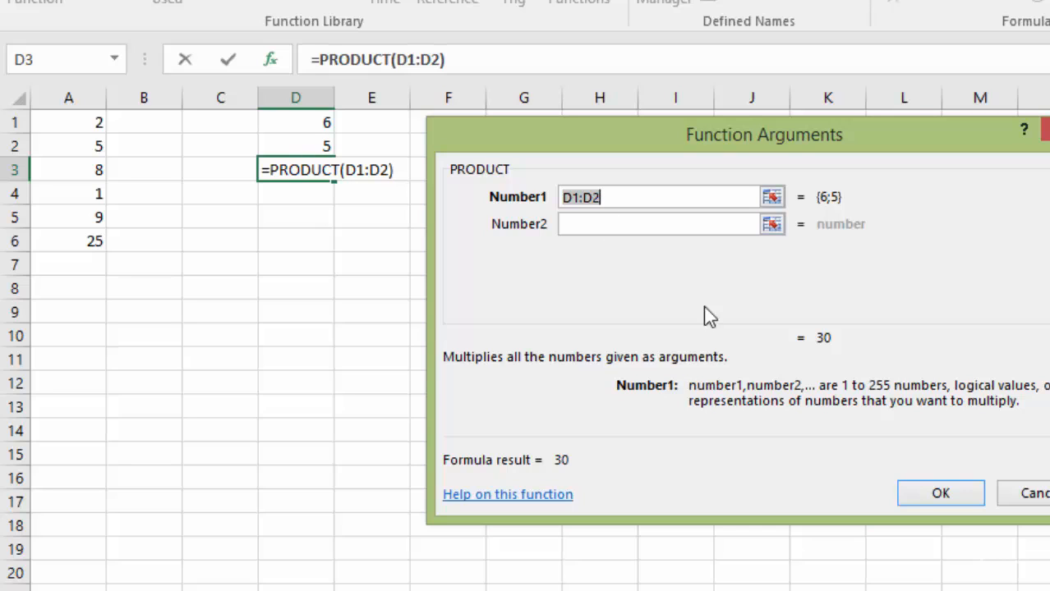
{"action": "left_click", "coordinate": [944, 497]}
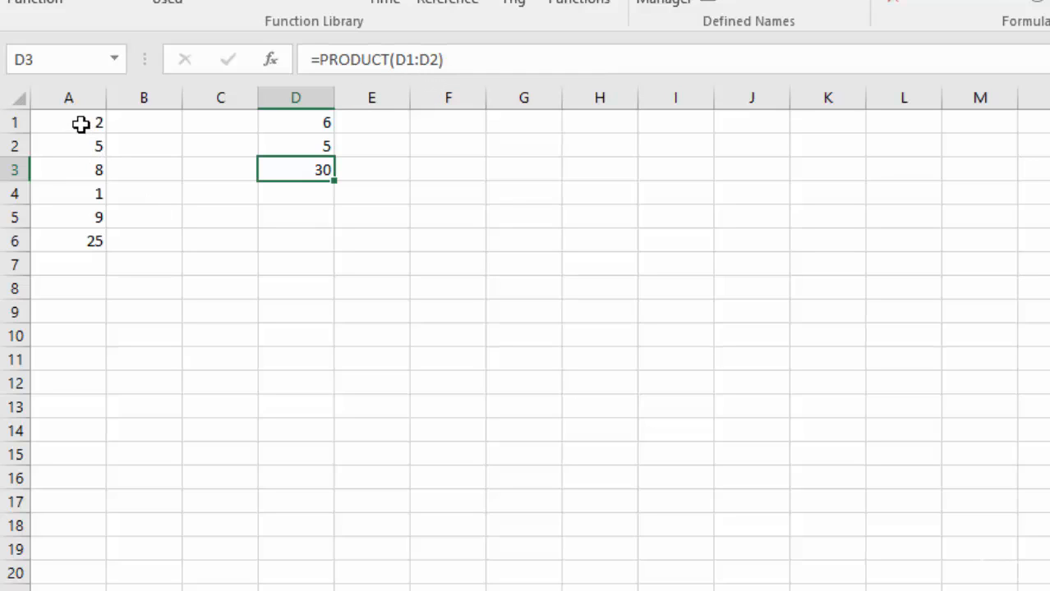
{"action": "left_click", "coordinate": [83, 241]}
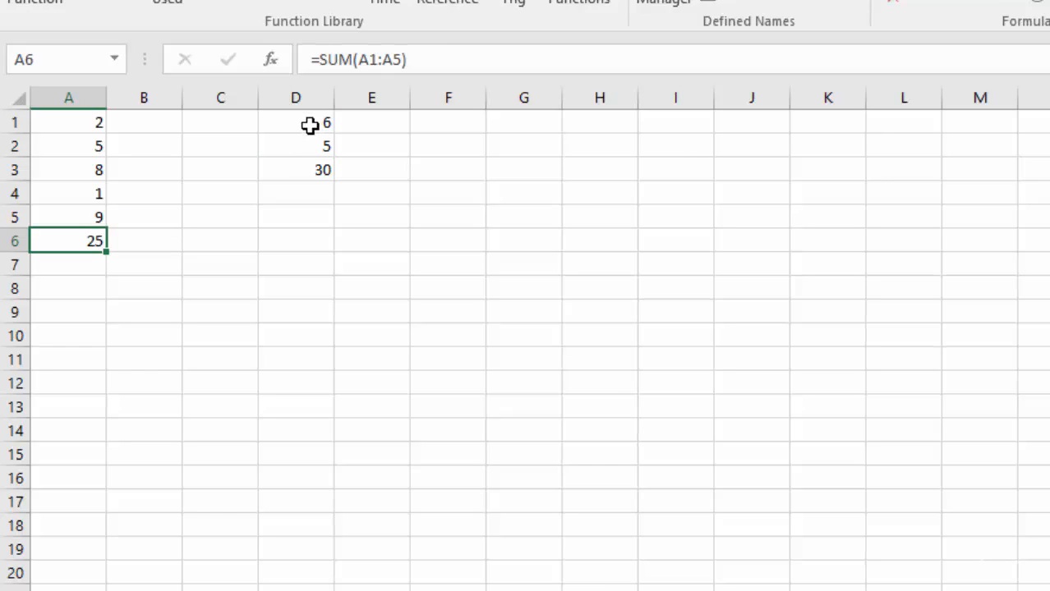
{"action": "left_click", "coordinate": [312, 170]}
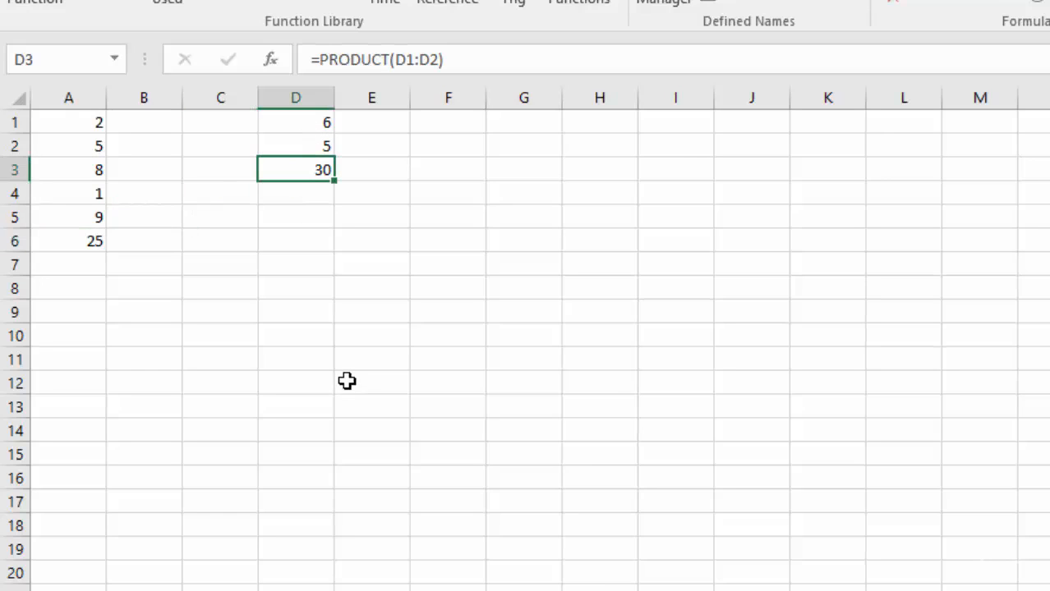